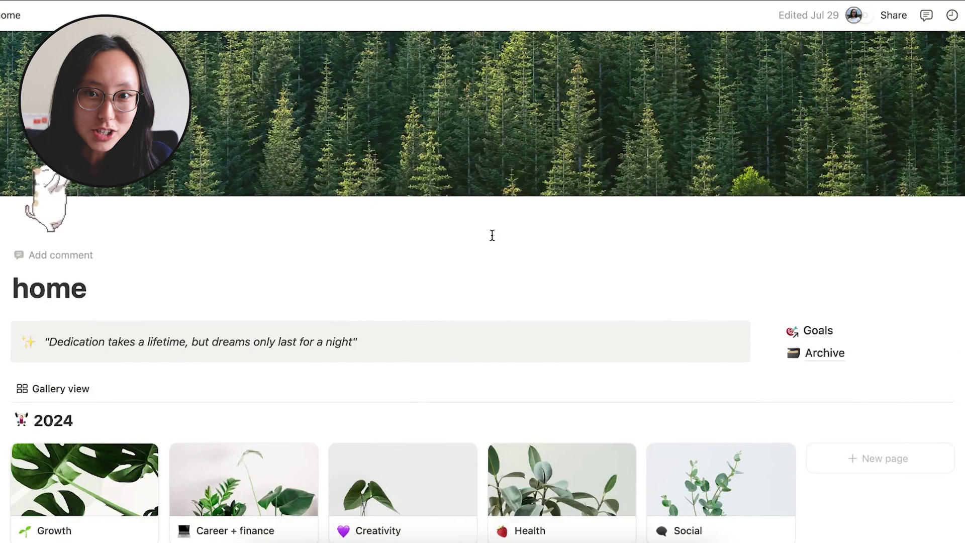
- Scroll the home page past the quote callout to bring the 2024 gallery into view
{"action": "scroll", "coordinate": [493, 235], "scroll_direction": "down", "scroll_amount": 3}
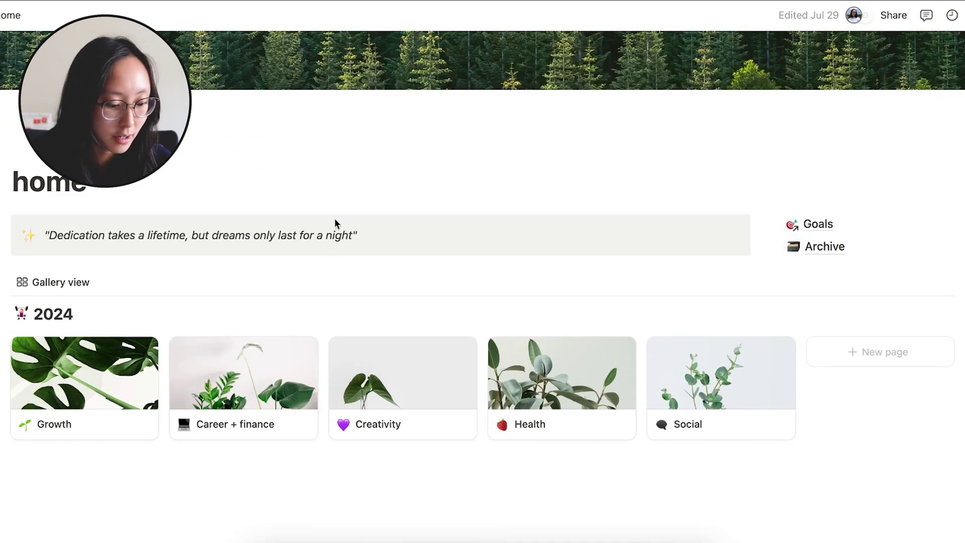
{"action": "left_click_drag", "start_coordinate": [353, 235], "coordinate": [225, 234]}
{"action": "left_click", "coordinate": [225, 234]}
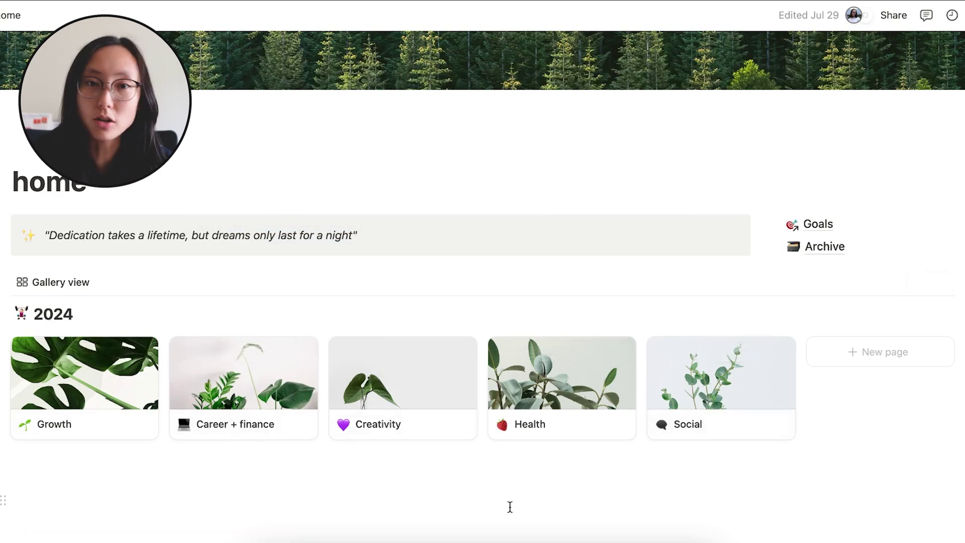
{"action": "scroll", "coordinate": [509, 506], "scroll_direction": "down", "scroll_amount": 3}
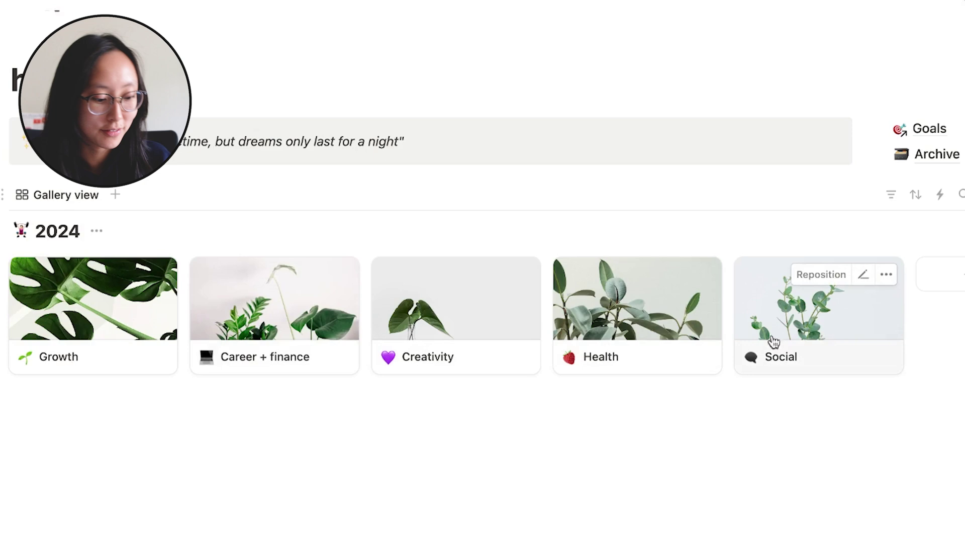
- Expand the Growth card to a full page and scroll through Reflections, Learnings, Finance and Projects
{"action": "left_click", "coordinate": [111, 347]}
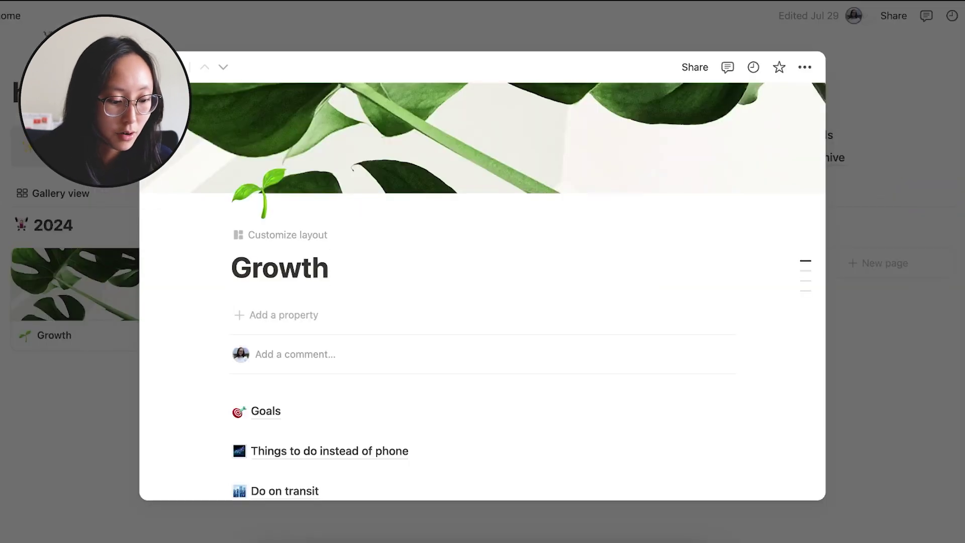
{"action": "key", "text": "ctrl+Return"}
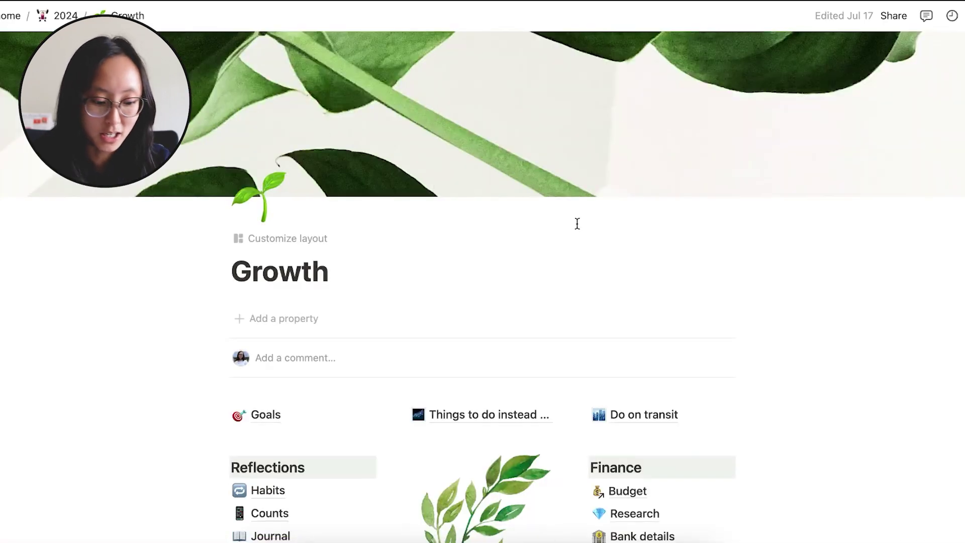
{"action": "scroll", "coordinate": [577, 223], "scroll_direction": "down", "scroll_amount": 3}
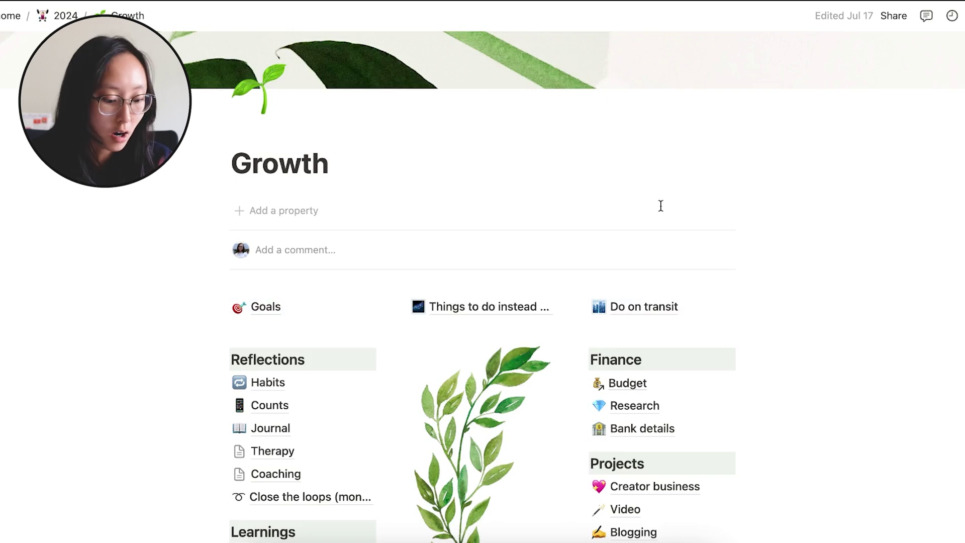
{"action": "scroll", "coordinate": [535, 320], "scroll_direction": "down", "scroll_amount": 6}
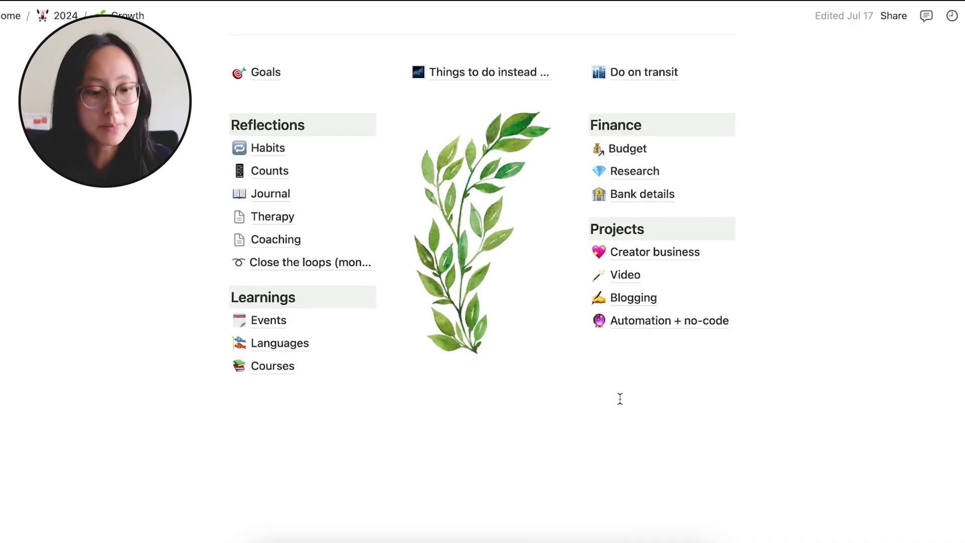
{"action": "scroll", "coordinate": [146, 213], "scroll_direction": "up", "scroll_amount": 2}
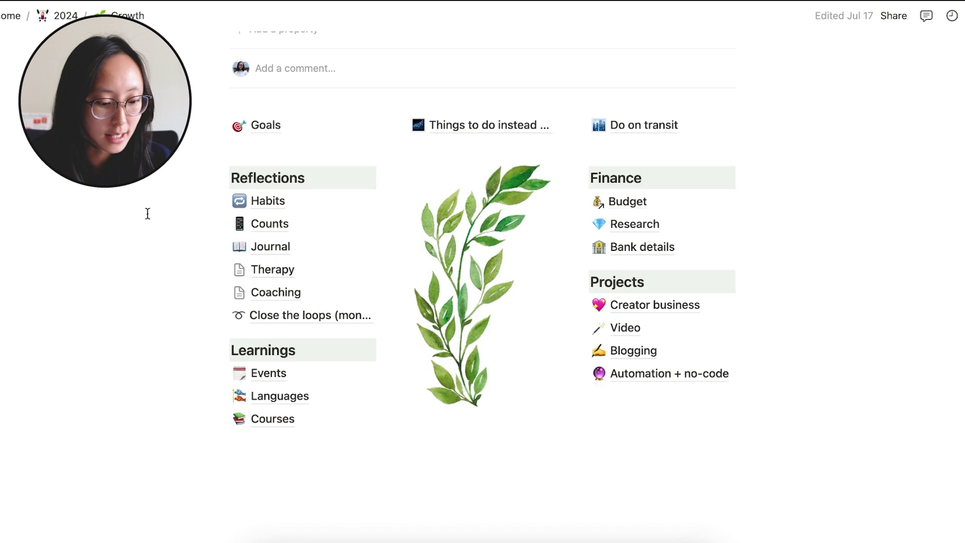
- Open the personal page under Goals, peek at Ideal lifestyle, and come back
{"action": "left_click", "coordinate": [276, 127]}
{"action": "left_click", "coordinate": [274, 239]}
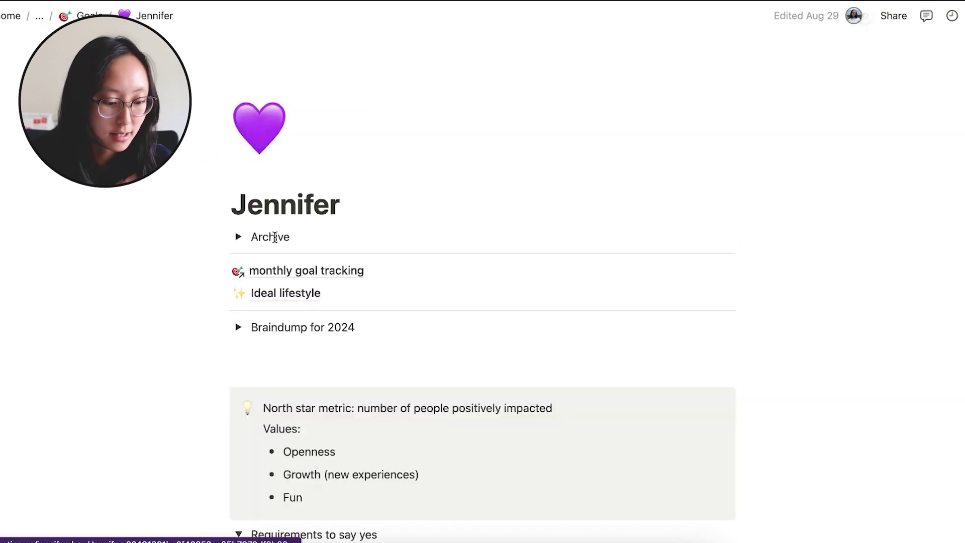
{"action": "left_click", "coordinate": [312, 290]}
{"action": "key", "text": "super+bracketleft"}
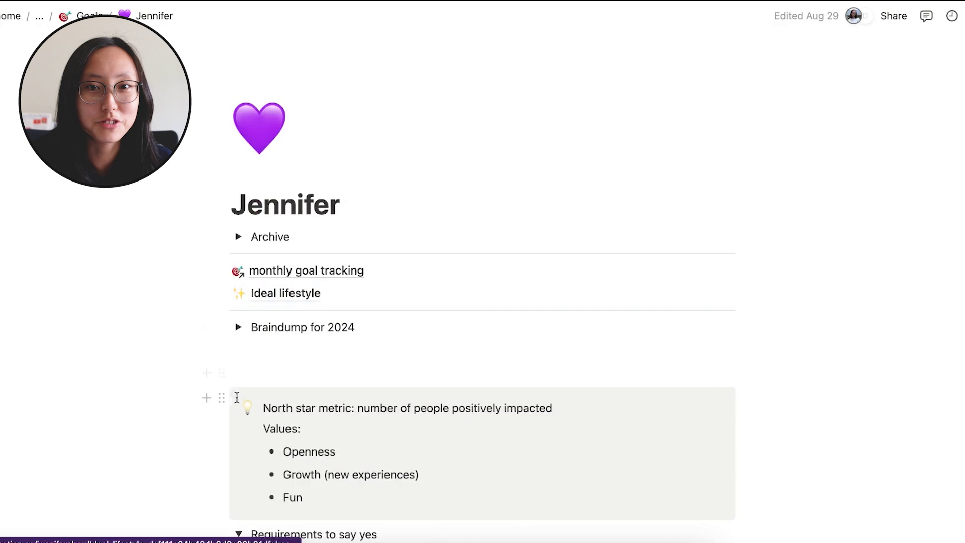
{"action": "scroll", "coordinate": [283, 392], "scroll_direction": "down", "scroll_amount": 1}
{"action": "scroll", "coordinate": [282, 392], "scroll_direction": "down", "scroll_amount": 1}
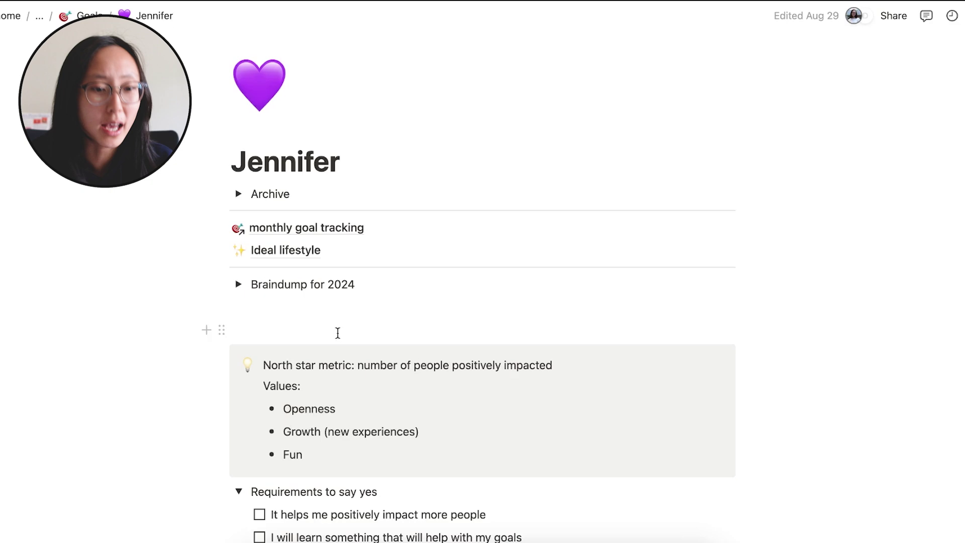
- Return home and reopen the personal page via the Goals link
{"action": "left_click", "coordinate": [11, 16]}
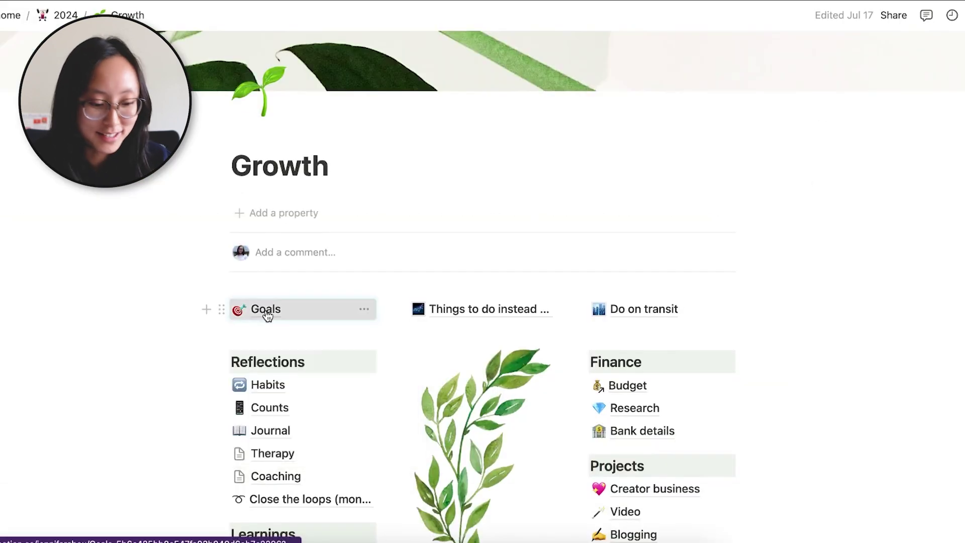
{"action": "left_click", "coordinate": [266, 311]}
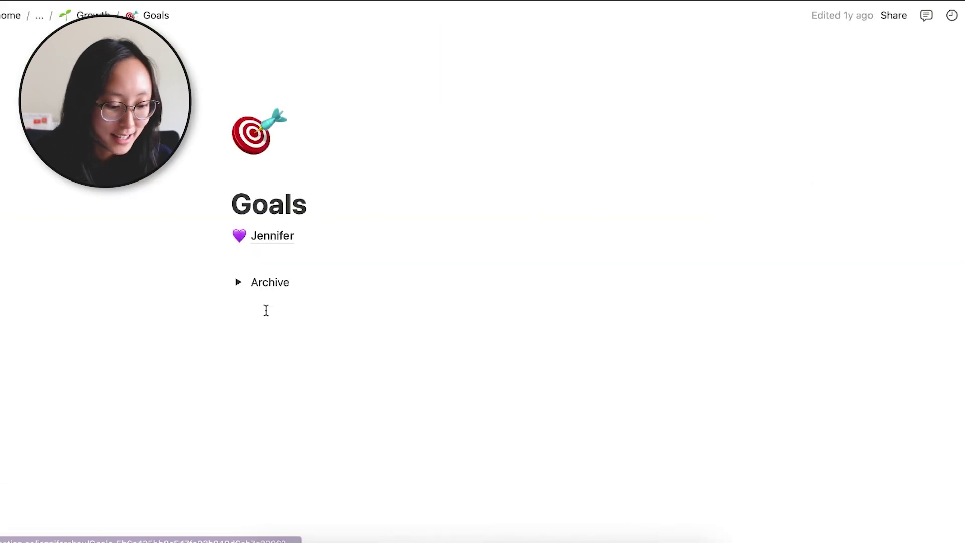
{"action": "left_click", "coordinate": [266, 234]}
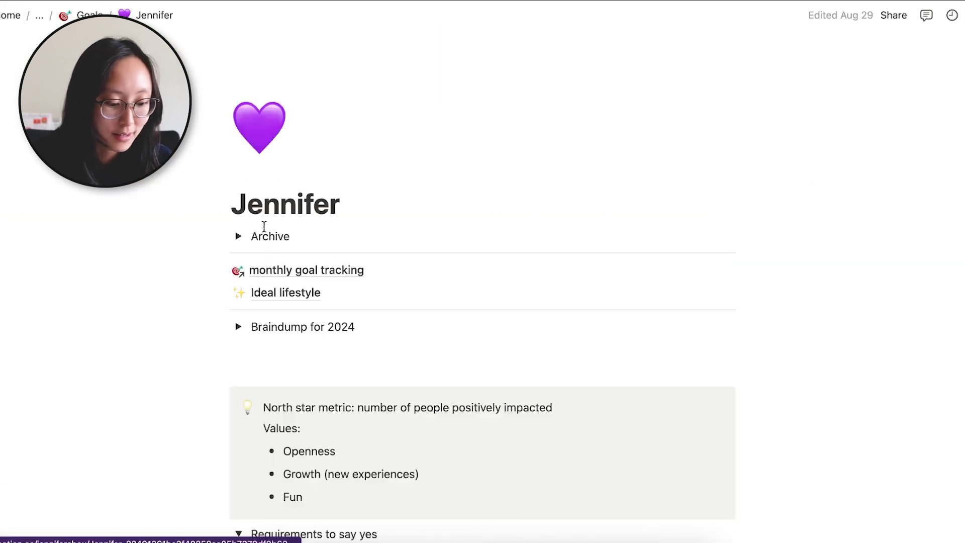
{"action": "left_click", "coordinate": [306, 299]}
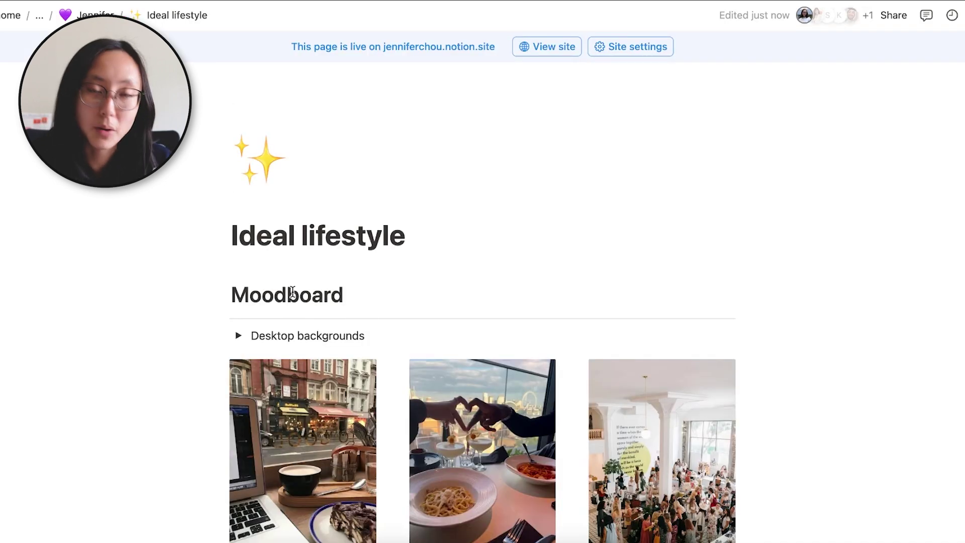
{"action": "scroll", "coordinate": [291, 293], "scroll_direction": "down", "scroll_amount": 2}
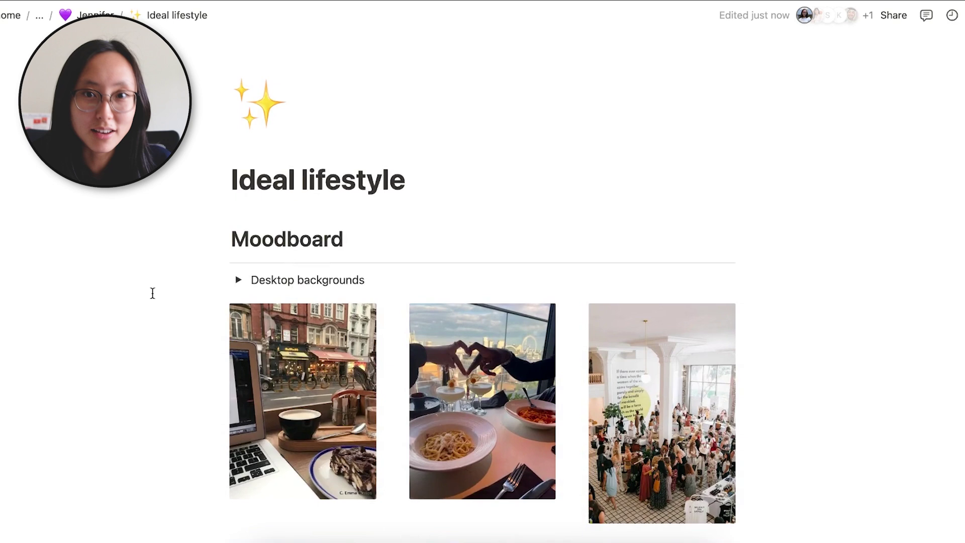
{"action": "left_click", "coordinate": [239, 281]}
{"action": "scroll", "coordinate": [235, 276], "scroll_direction": "down", "scroll_amount": 5}
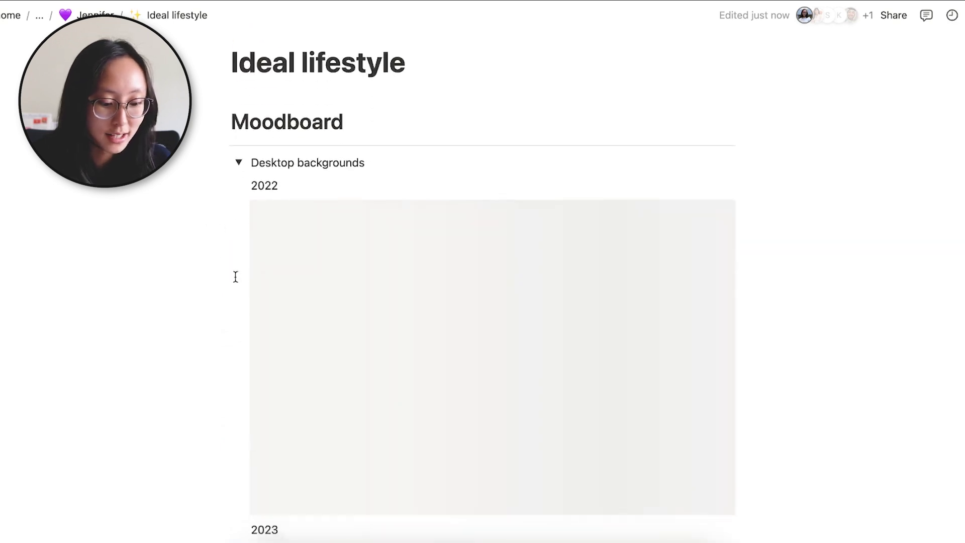
{"action": "scroll", "coordinate": [236, 277], "scroll_direction": "down", "scroll_amount": 12}
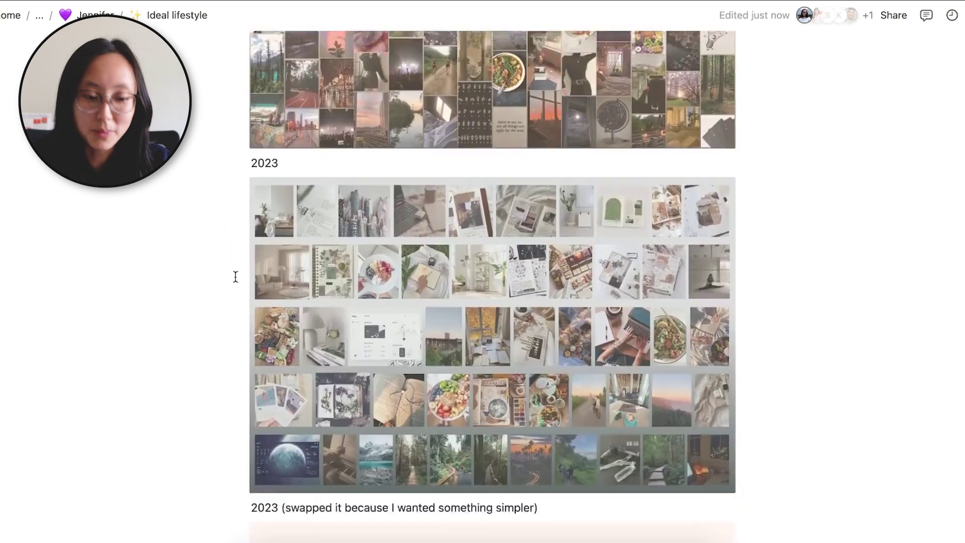
{"action": "scroll", "coordinate": [236, 277], "scroll_direction": "down", "scroll_amount": 15}
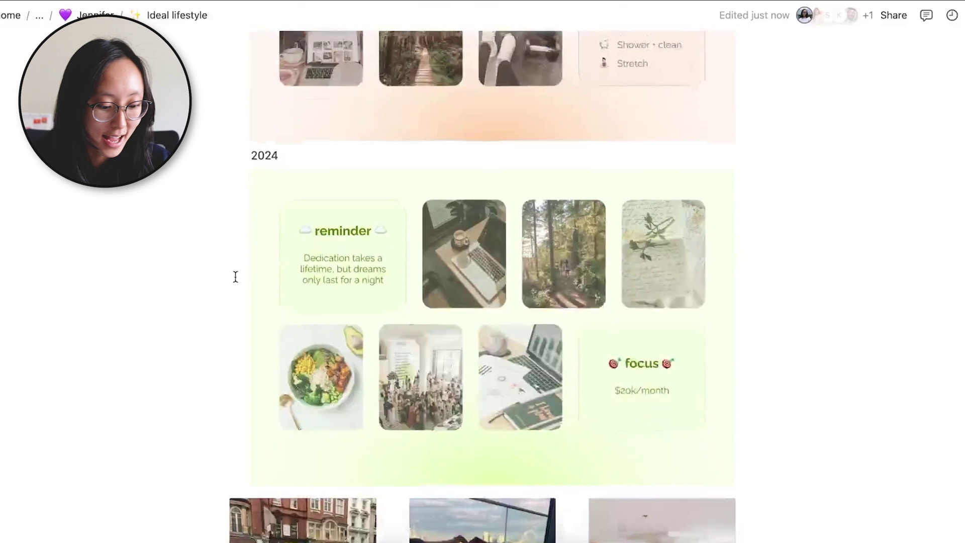
{"action": "scroll", "coordinate": [236, 279], "scroll_direction": "up", "scroll_amount": 20}
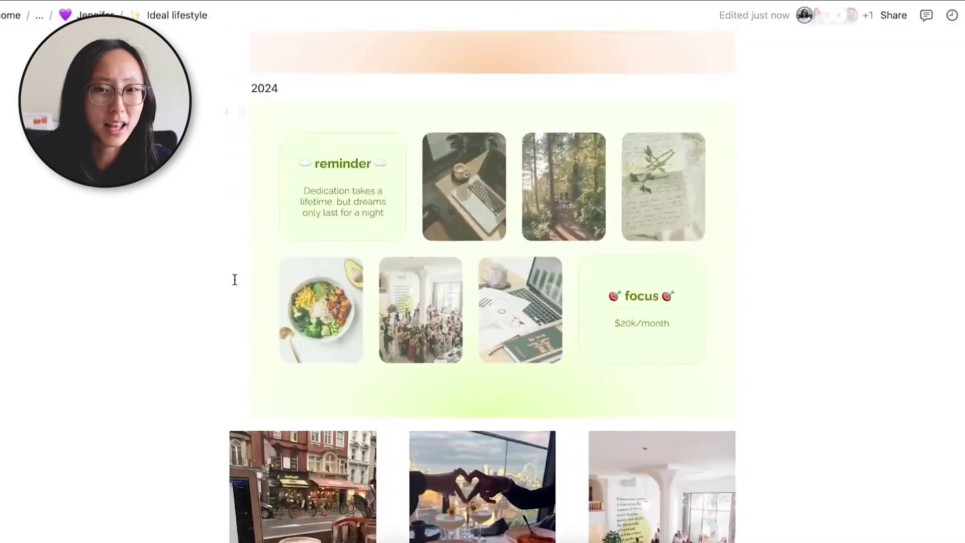
{"action": "scroll", "coordinate": [234, 279], "scroll_direction": "up", "scroll_amount": 1}
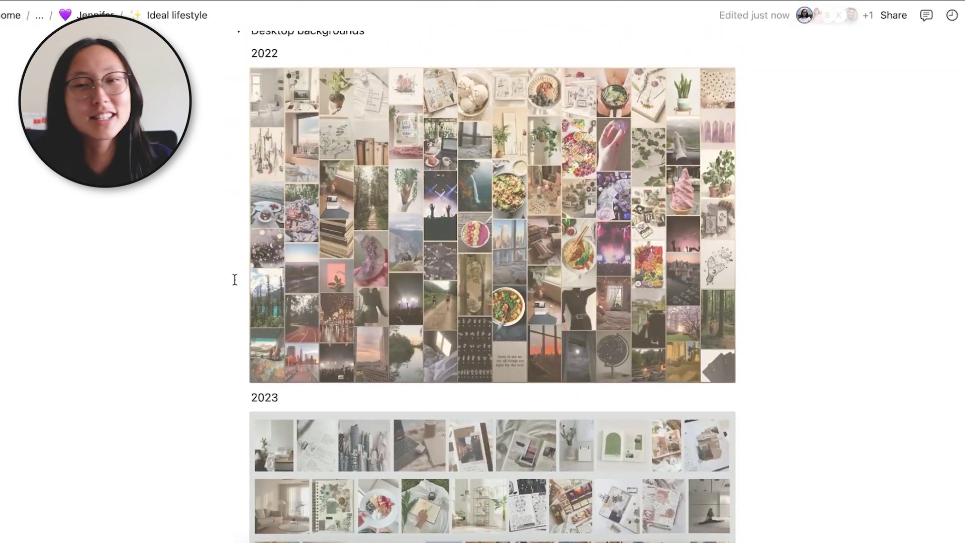
{"action": "scroll", "coordinate": [235, 279], "scroll_direction": "up", "scroll_amount": 4}
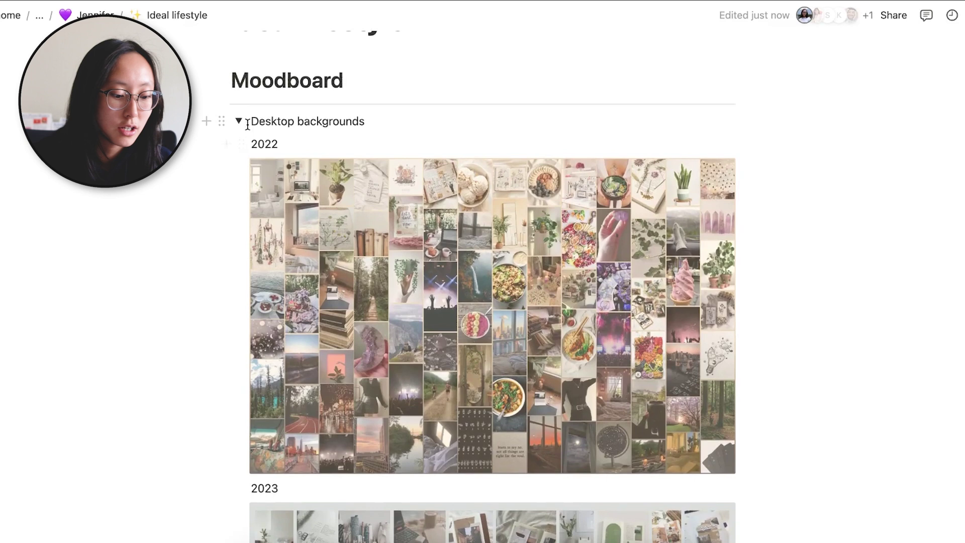
- Collapse the Desktop backgrounds toggle, then look through the Career and Relationships sections
{"action": "left_click", "coordinate": [240, 122]}
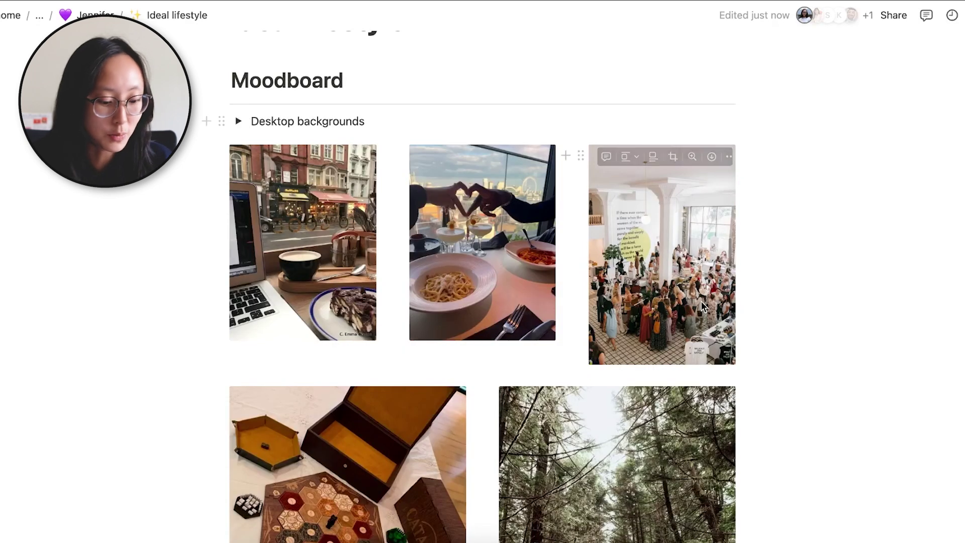
{"action": "scroll", "coordinate": [702, 300], "scroll_direction": "down", "scroll_amount": 3}
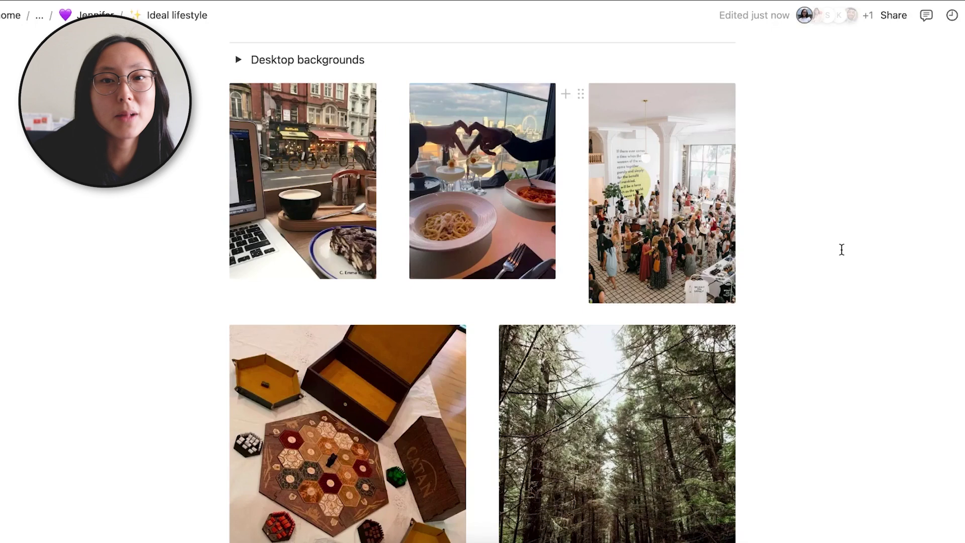
{"action": "scroll", "coordinate": [842, 250], "scroll_direction": "down", "scroll_amount": 15}
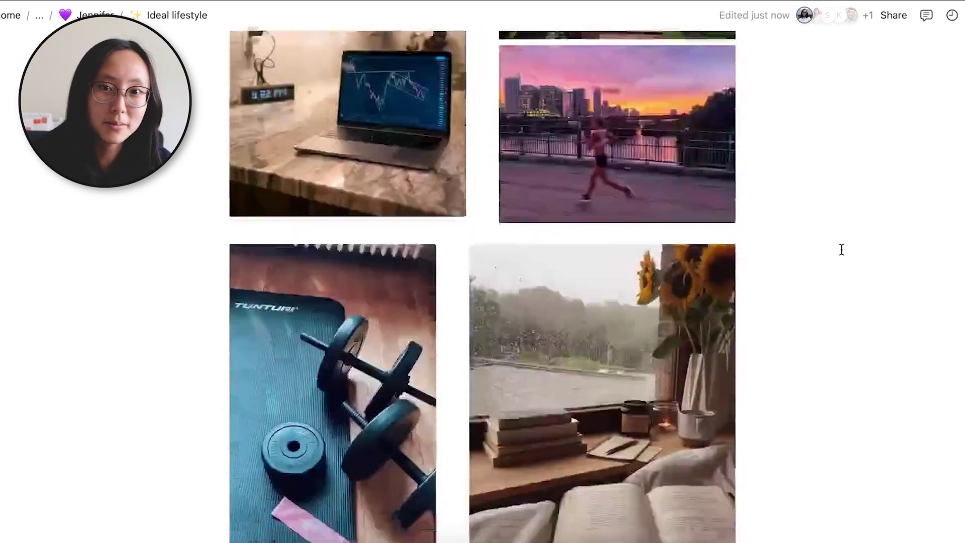
{"action": "scroll", "coordinate": [842, 250], "scroll_direction": "down", "scroll_amount": 10}
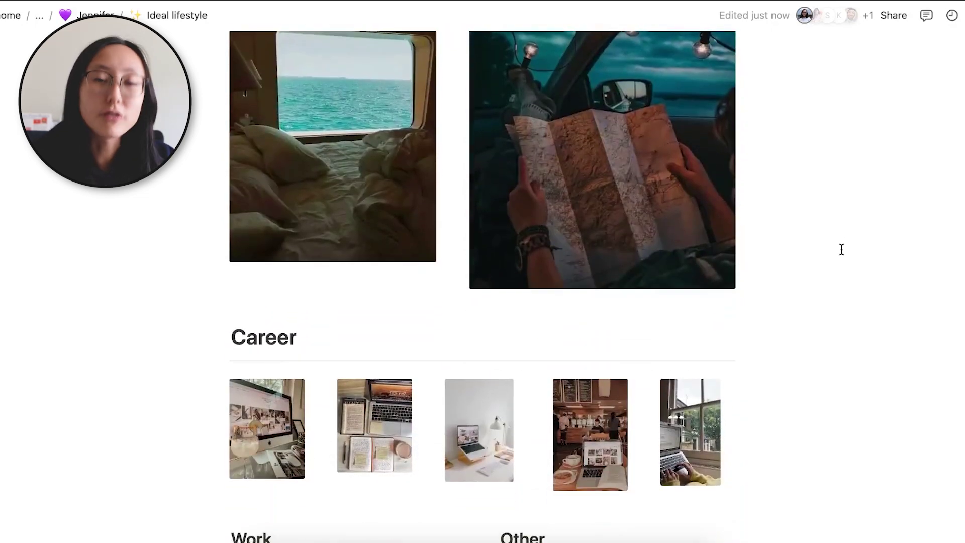
{"action": "scroll", "coordinate": [842, 250], "scroll_direction": "down", "scroll_amount": 7}
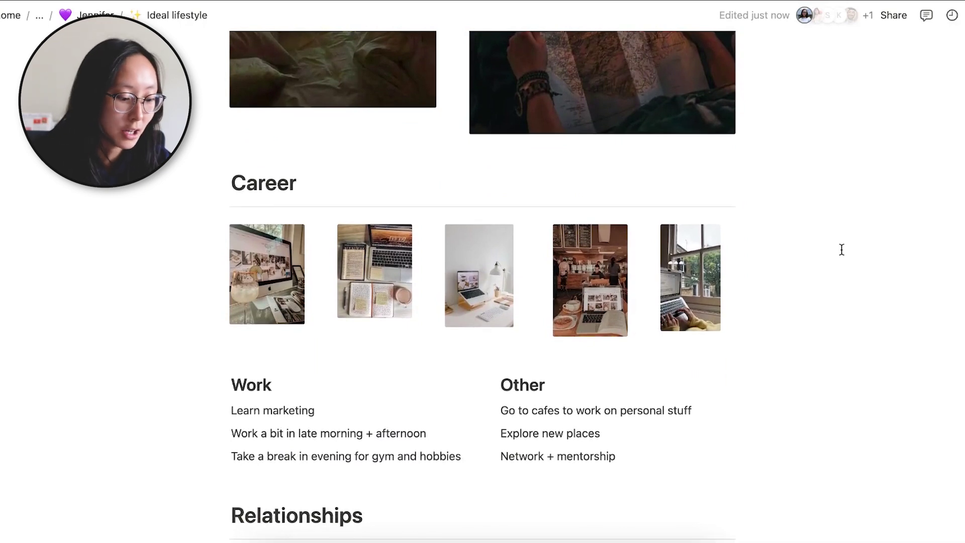
{"action": "scroll", "coordinate": [842, 250], "scroll_direction": "down", "scroll_amount": 14}
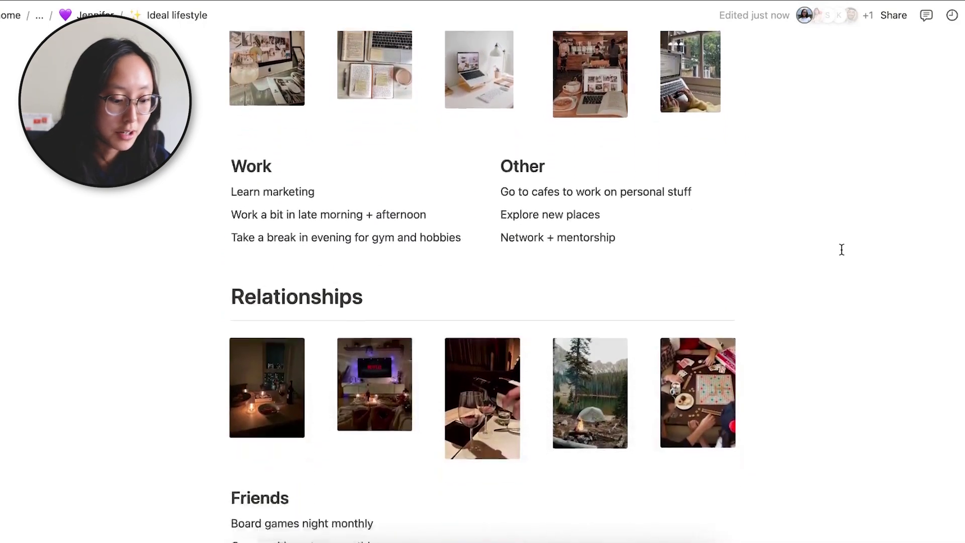
{"action": "scroll", "coordinate": [842, 249], "scroll_direction": "up", "scroll_amount": 1}
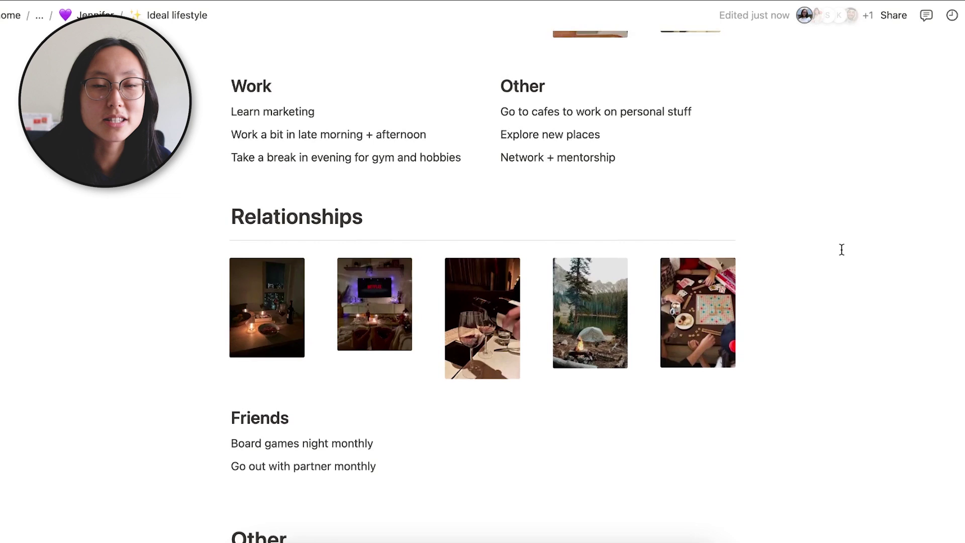
{"action": "scroll", "coordinate": [842, 249], "scroll_direction": "down", "scroll_amount": 2}
{"action": "scroll", "coordinate": [842, 249], "scroll_direction": "down", "scroll_amount": 15}
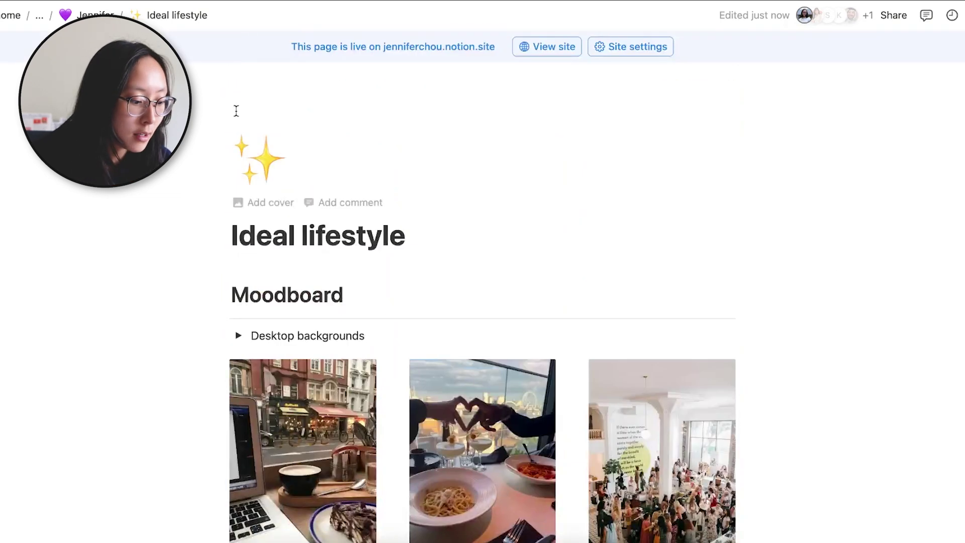
{"action": "scroll", "coordinate": [237, 111], "scroll_direction": "down", "scroll_amount": 3}
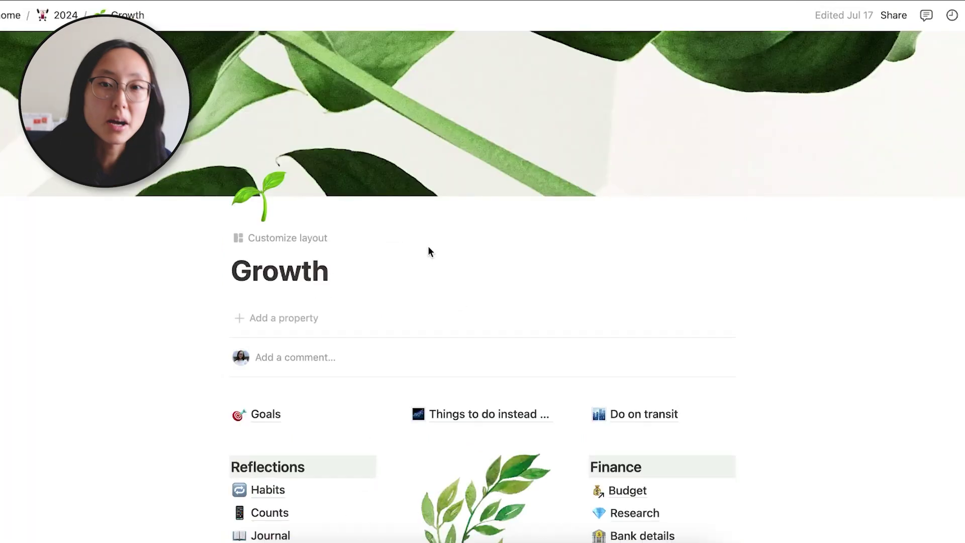
- Scroll down the Growth page and open Habits from the Reflections list
{"action": "scroll", "coordinate": [428, 249], "scroll_direction": "down", "scroll_amount": 5}
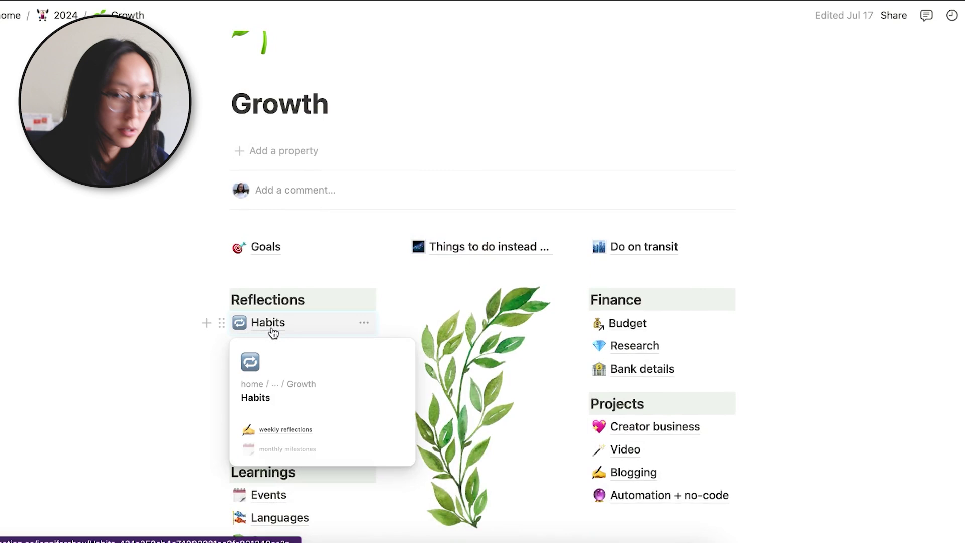
{"action": "left_click", "coordinate": [273, 333]}
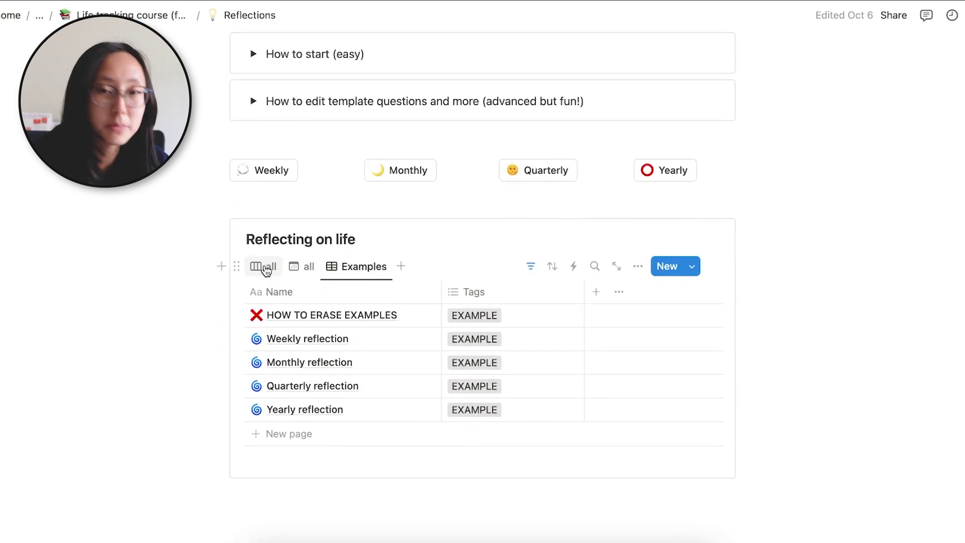
{"action": "left_click", "coordinate": [264, 266]}
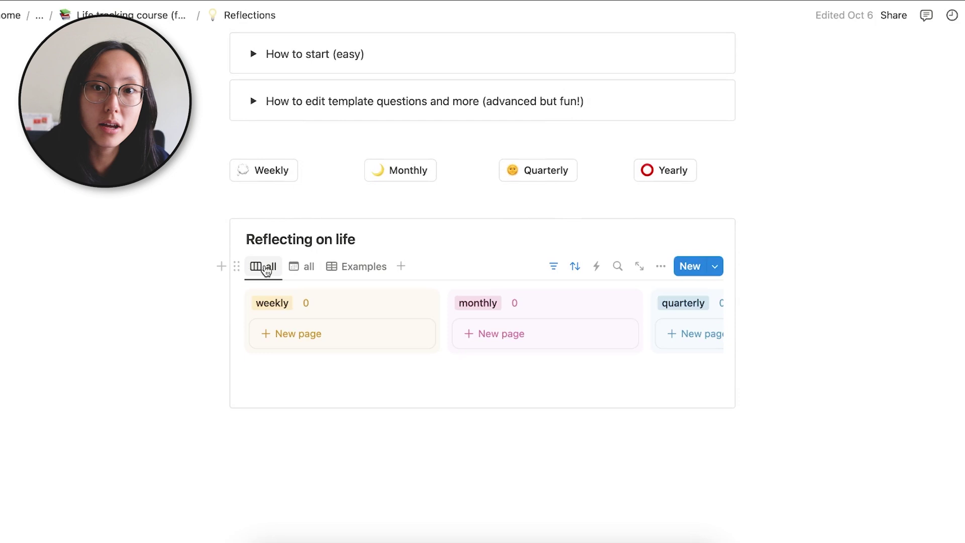
{"action": "scroll", "coordinate": [267, 270], "scroll_direction": "up", "scroll_amount": 5}
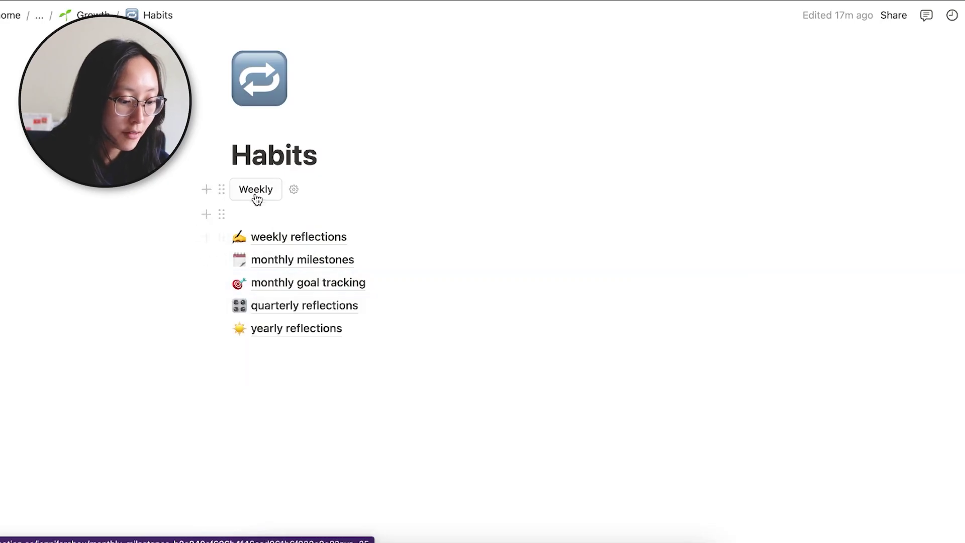
- Insert a weekly reflection with the Weekly template button and expand its new Date: toggle
{"action": "left_click", "coordinate": [256, 196]}
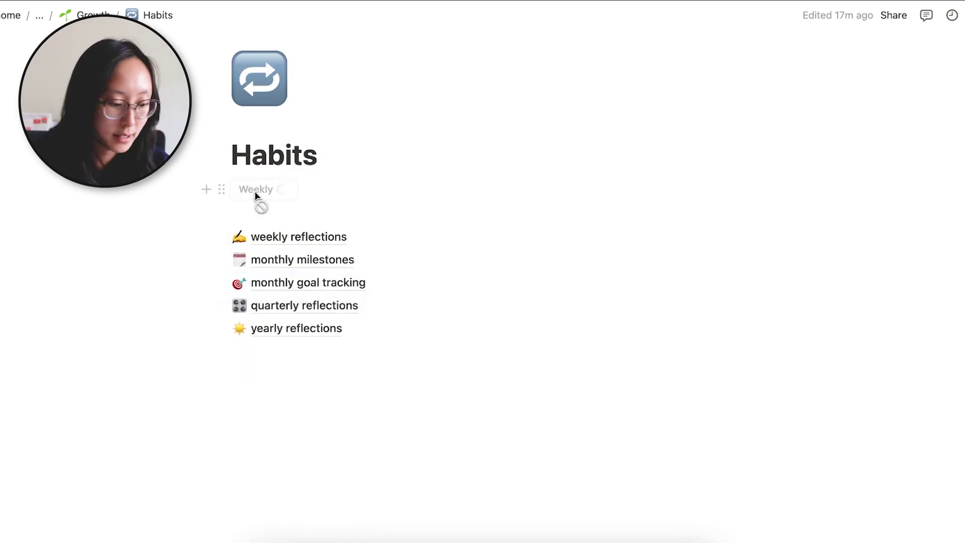
{"action": "left_click", "coordinate": [240, 216]}
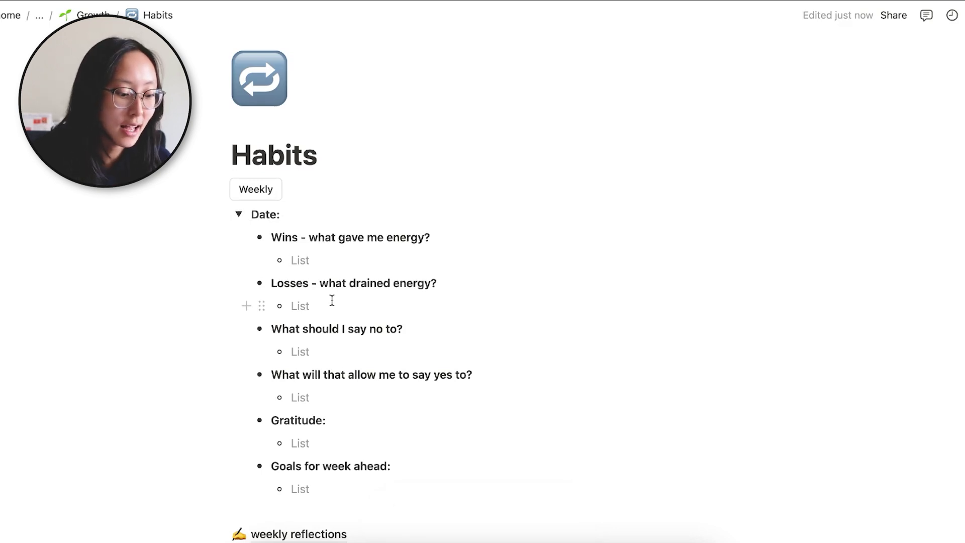
{"action": "scroll", "coordinate": [332, 300], "scroll_direction": "down", "scroll_amount": 2}
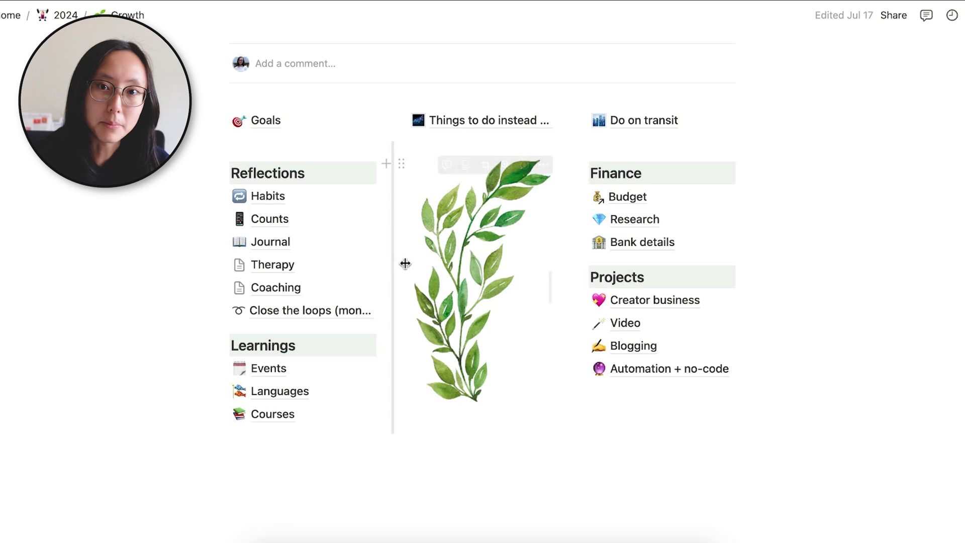
- Go back to the 2024 gallery using the 2024 breadcrumb
{"action": "left_click", "coordinate": [66, 15]}
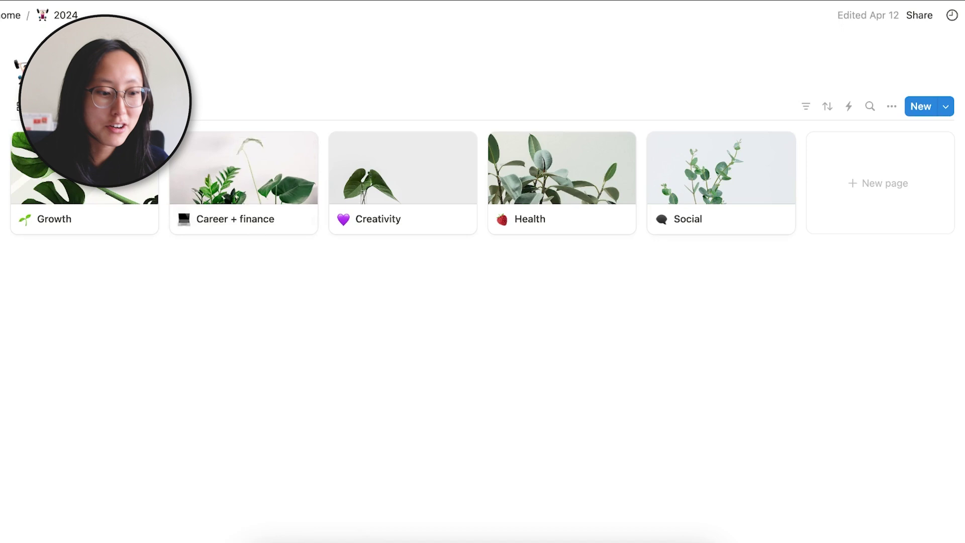
{"action": "left_click", "coordinate": [257, 195]}
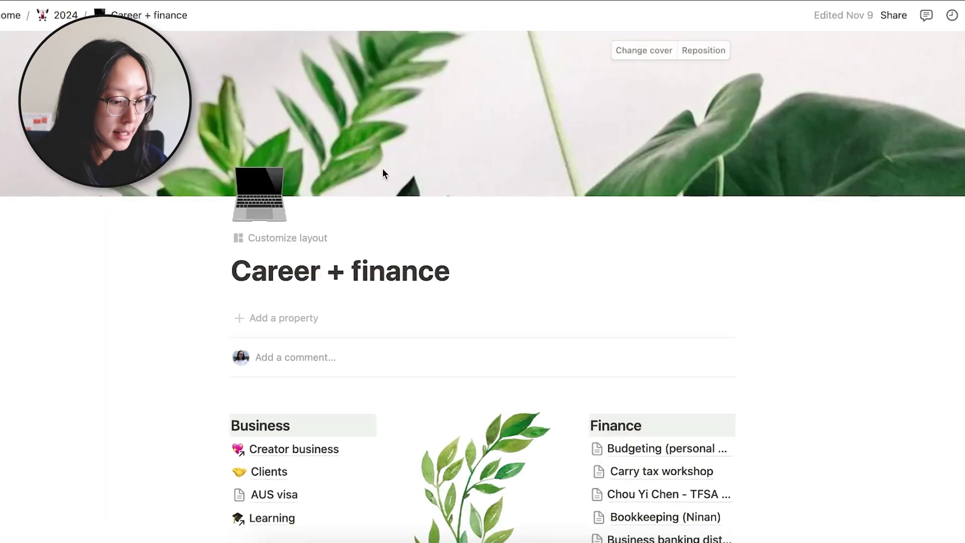
{"action": "scroll", "coordinate": [525, 362], "scroll_direction": "down", "scroll_amount": 5}
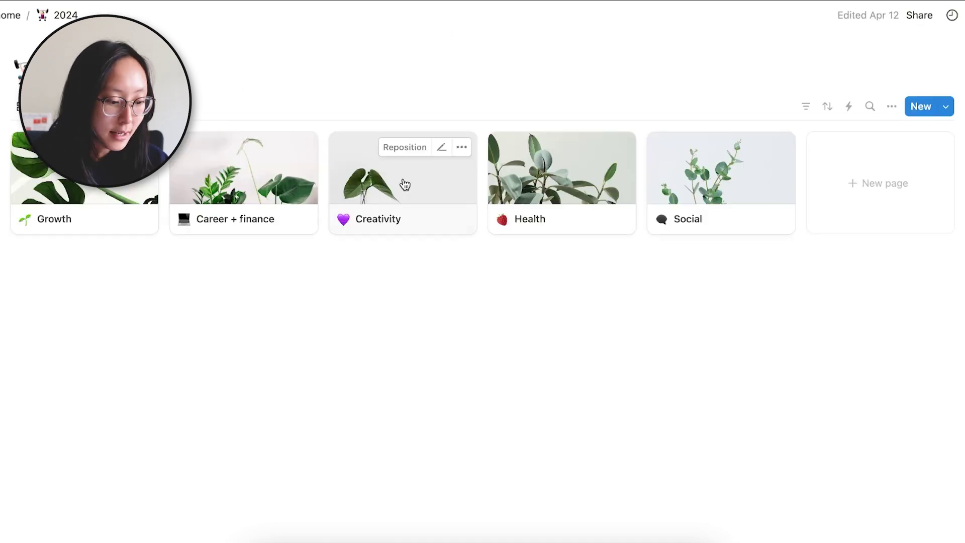
- Expand the Creativity card to a full page and scroll to its Hobbies and Inspiration lists
{"action": "left_click", "coordinate": [369, 187]}
{"action": "left_click", "coordinate": [173, 66]}
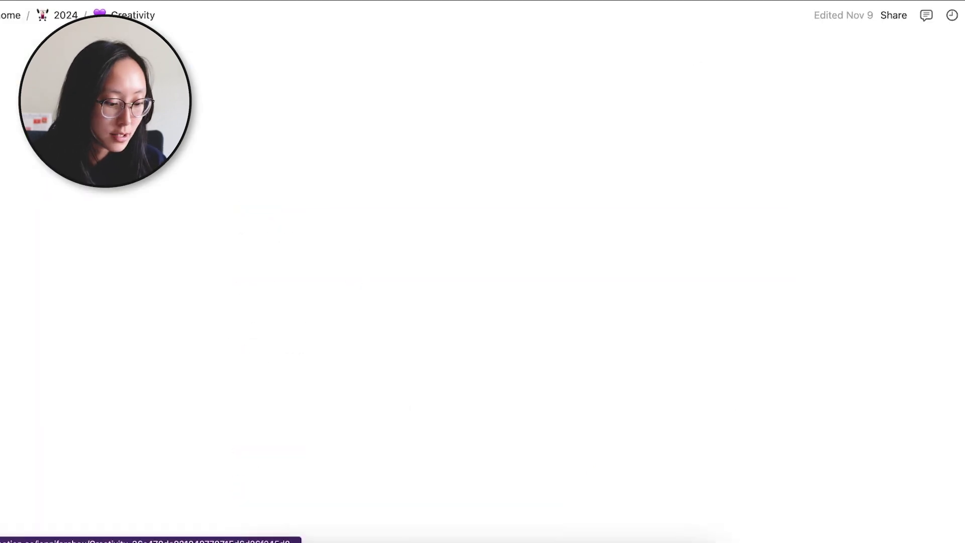
{"action": "scroll", "coordinate": [293, 329], "scroll_direction": "down", "scroll_amount": 6}
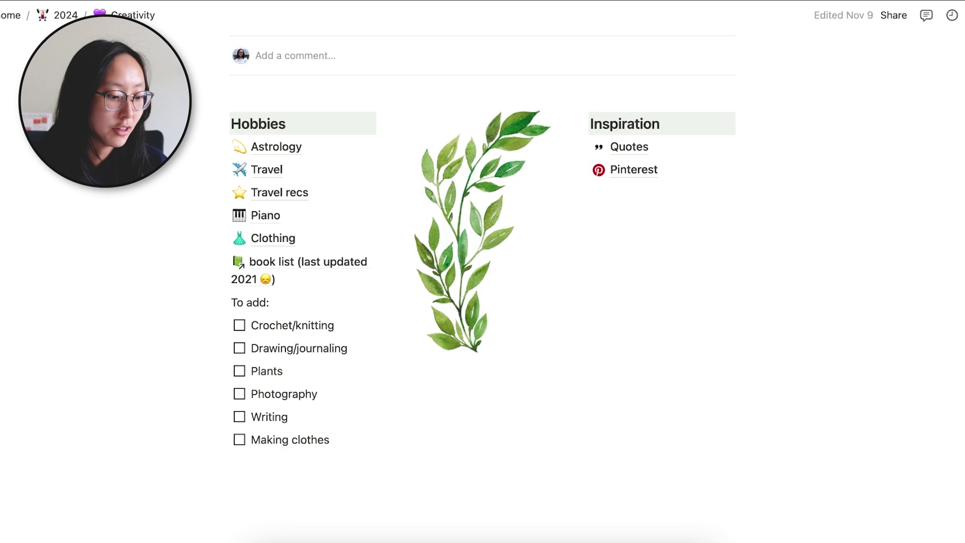
- Open the Travel database and scroll through its table of trips
{"action": "left_click", "coordinate": [267, 170]}
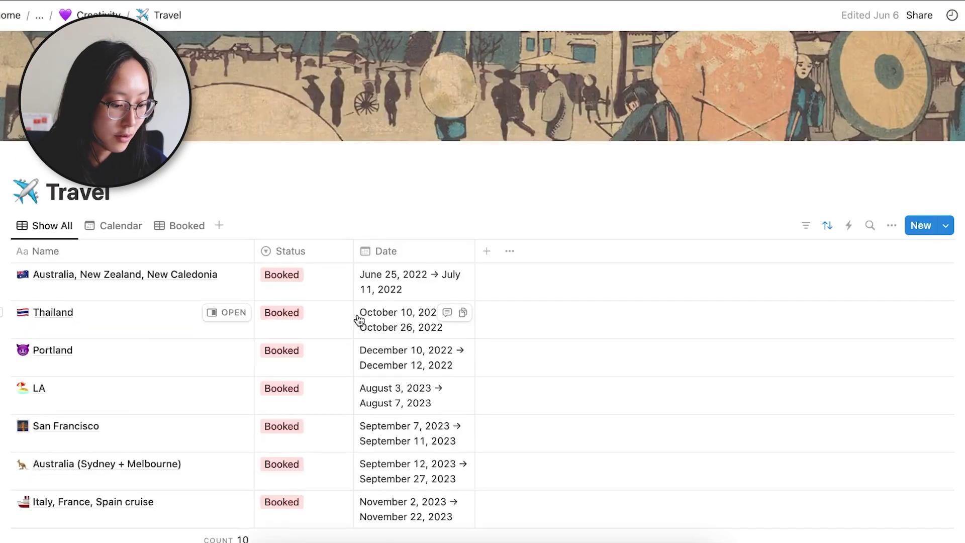
{"action": "scroll", "coordinate": [358, 318], "scroll_direction": "down", "scroll_amount": 2}
{"action": "scroll", "coordinate": [359, 320], "scroll_direction": "down", "scroll_amount": 2}
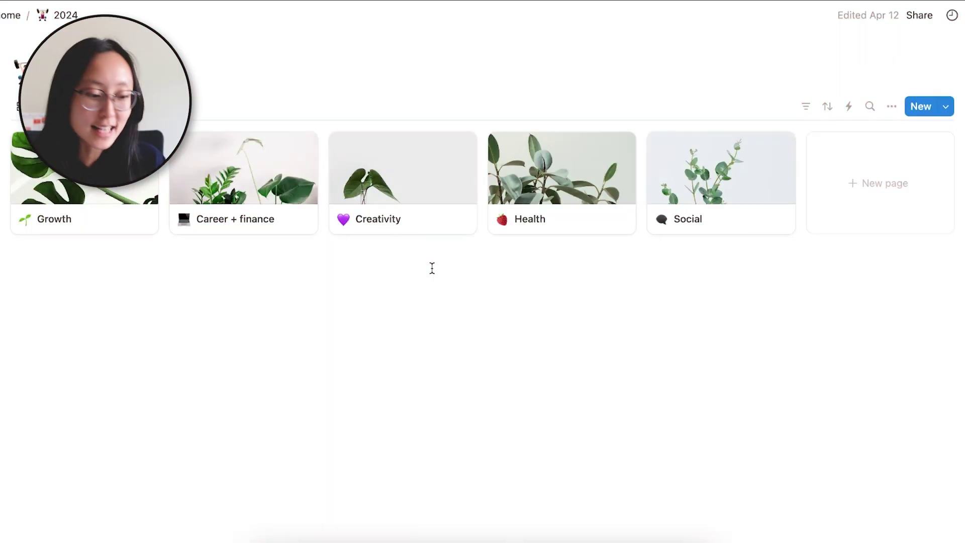
- Expand the Health card to a full page and scroll to its Morning and Nighttime routines
{"action": "left_click", "coordinate": [539, 216]}
{"action": "left_click", "coordinate": [201, 65]}
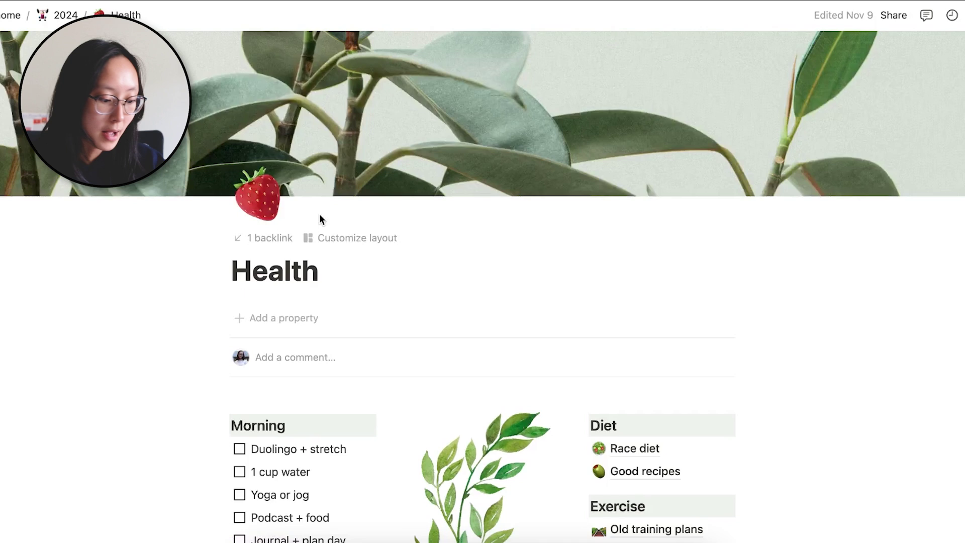
{"action": "scroll", "coordinate": [319, 215], "scroll_direction": "down", "scroll_amount": 6}
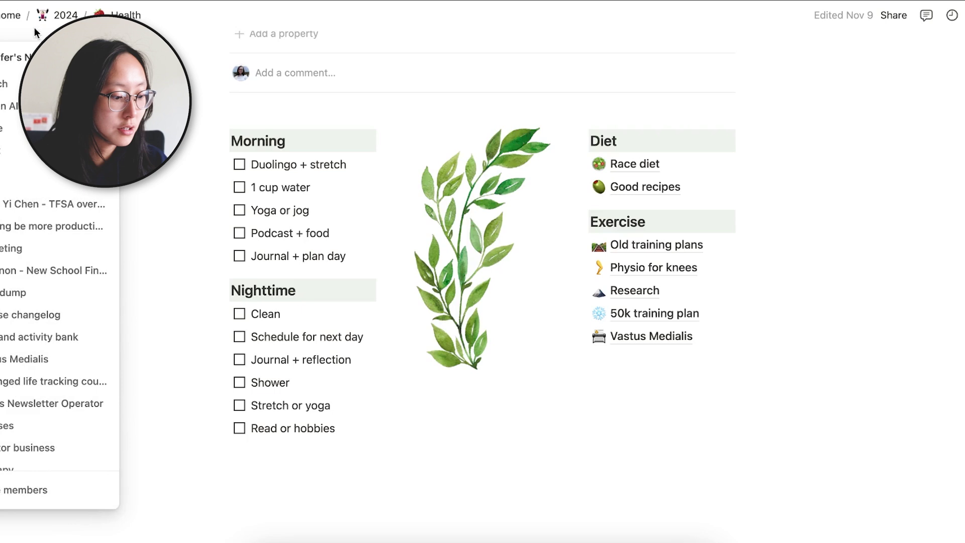
- Return to the home page and scroll down past the quote to the 2024 category gallery
{"action": "left_click", "coordinate": [11, 16]}
{"action": "scroll", "coordinate": [895, 295], "scroll_direction": "down", "scroll_amount": 3}
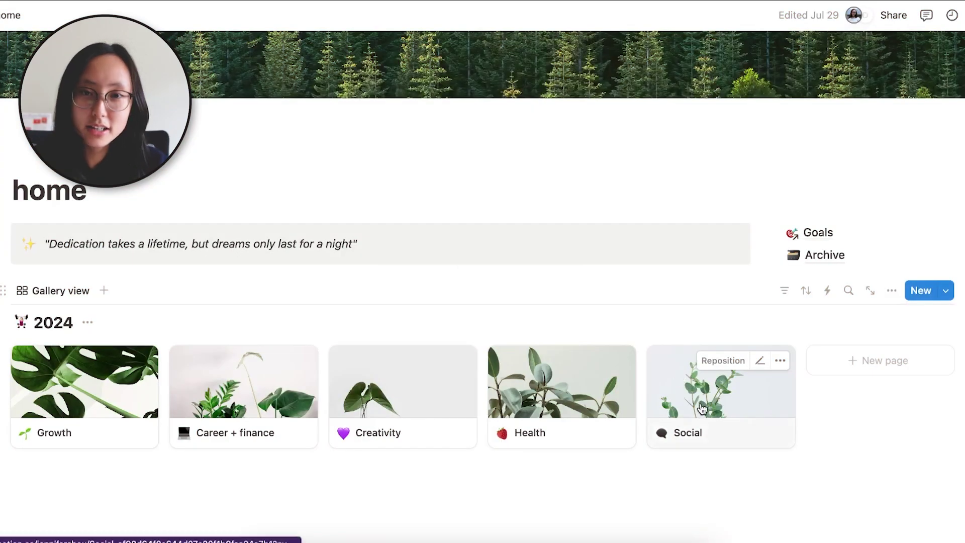
{"action": "left_click", "coordinate": [702, 408]}
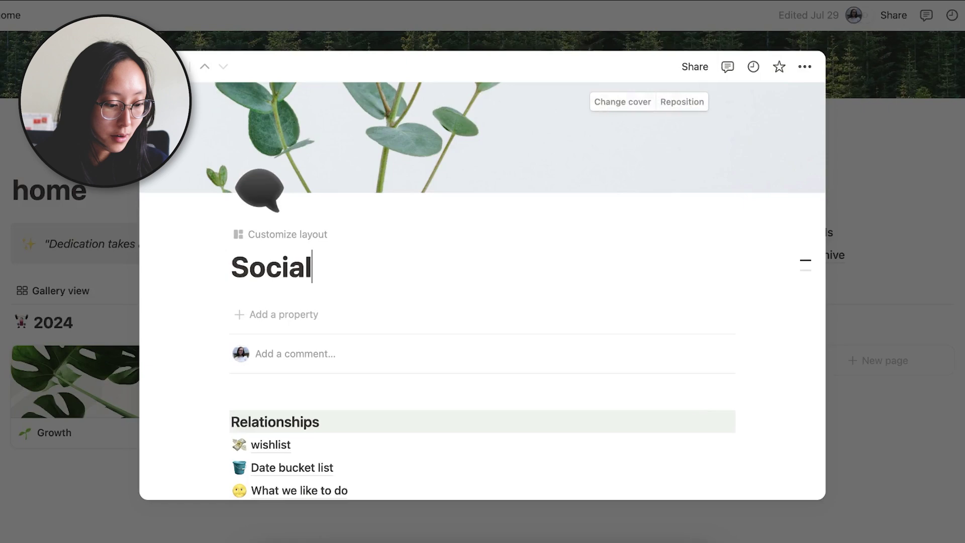
{"action": "scroll", "coordinate": [276, 215], "scroll_direction": "down", "scroll_amount": 4}
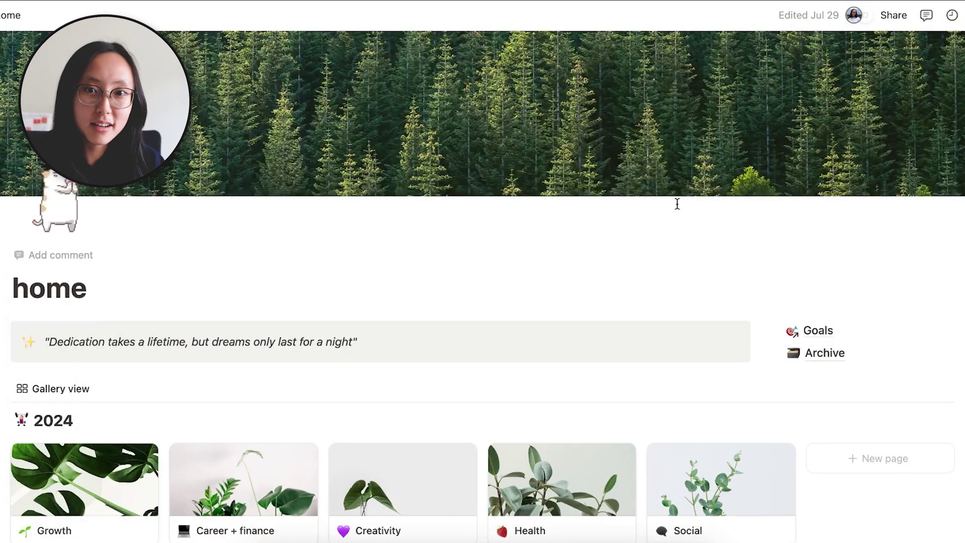
- Scroll down the Life tracking course (full templates) page to view its Week 1 templates
{"action": "scroll", "coordinate": [690, 271], "scroll_direction": "down", "scroll_amount": 3}
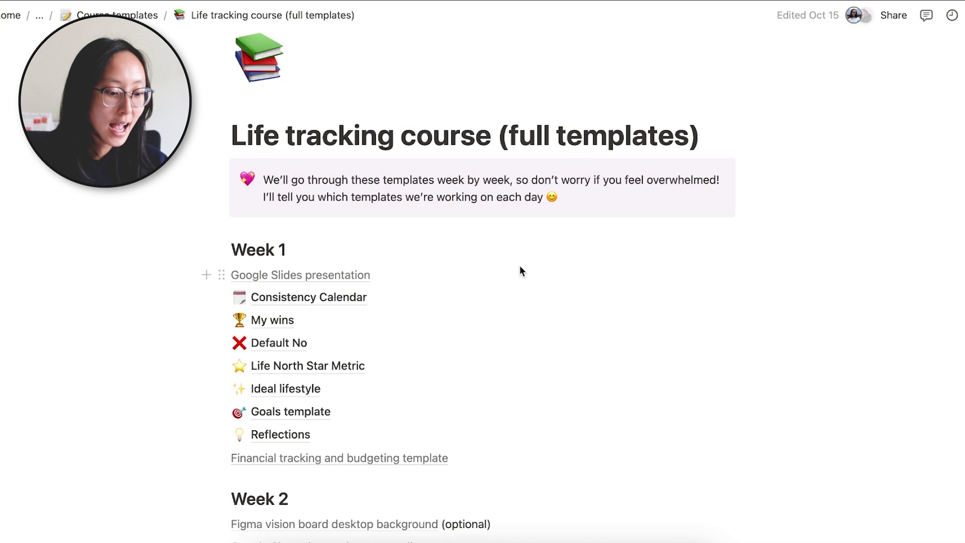
{"action": "scroll", "coordinate": [520, 266], "scroll_direction": "down", "scroll_amount": 3}
{"action": "scroll", "coordinate": [521, 269], "scroll_direction": "down", "scroll_amount": 2}
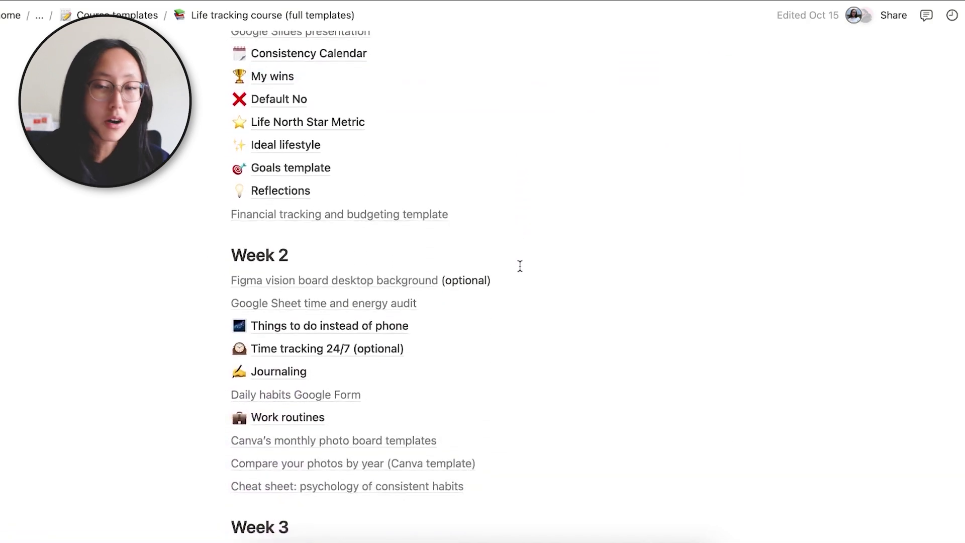
{"action": "scroll", "coordinate": [520, 266], "scroll_direction": "down", "scroll_amount": 3}
{"action": "scroll", "coordinate": [520, 266], "scroll_direction": "down", "scroll_amount": 6}
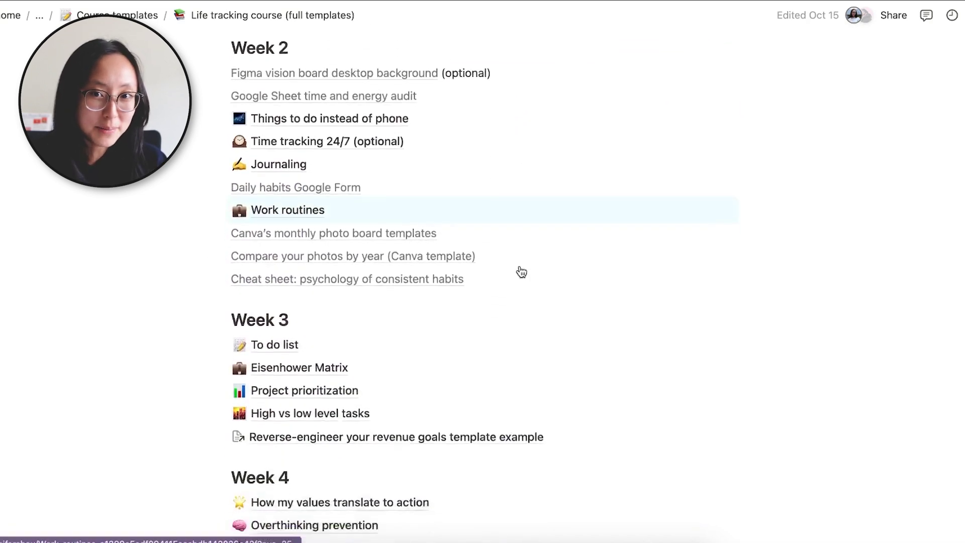